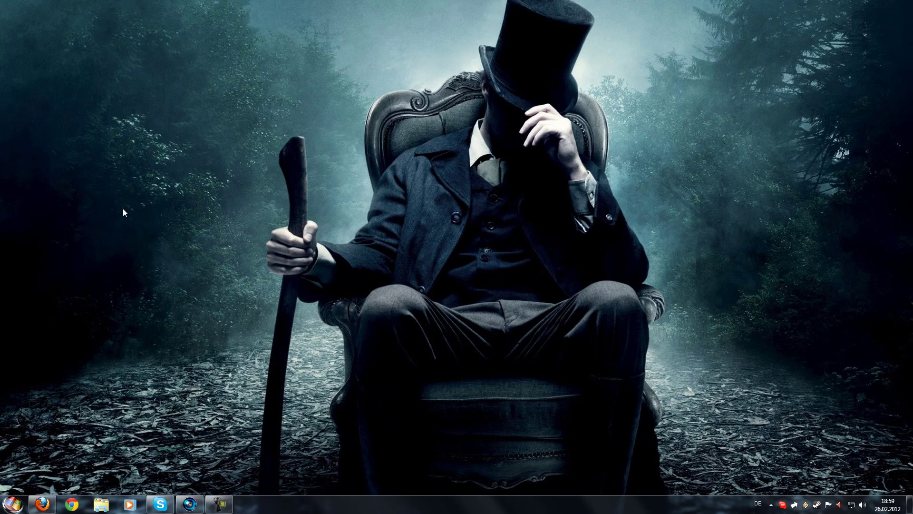
Start Windows Live Movie Maker and open its webcam video recording mode
click(2, 505)
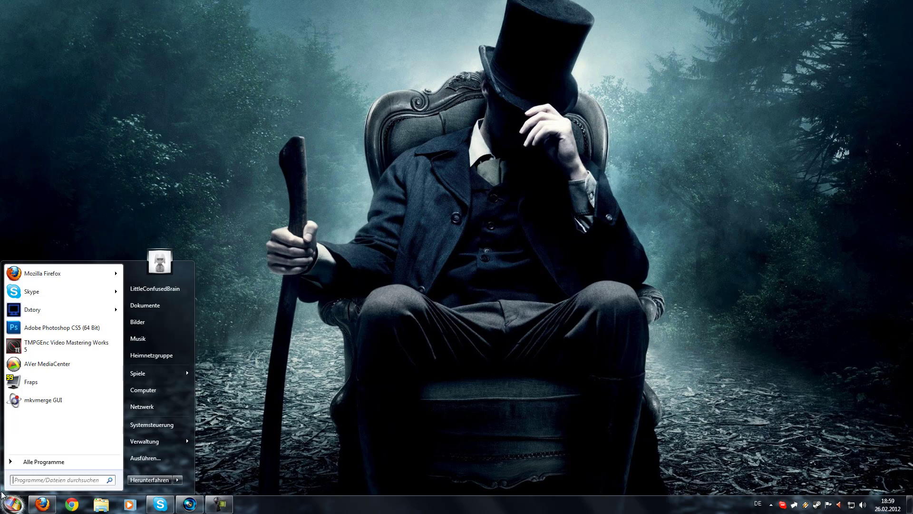
text(Windows)
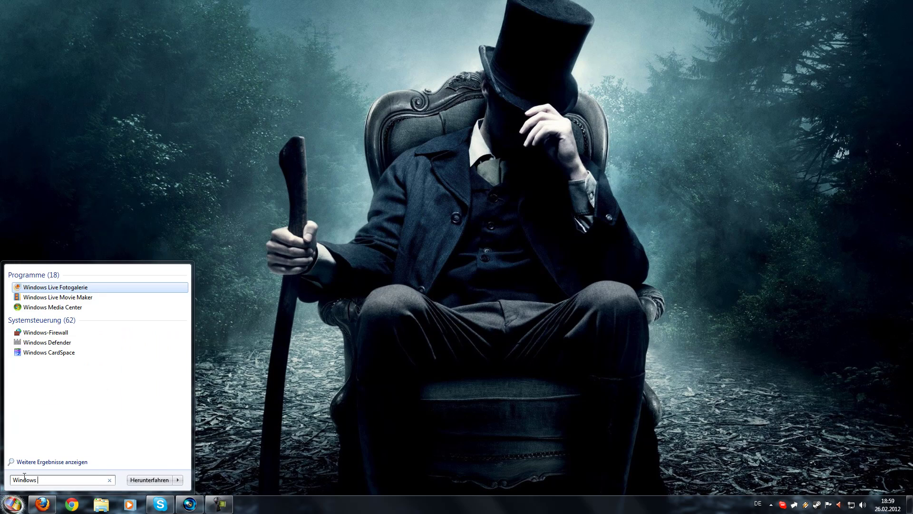
key(Down)
key(Return)
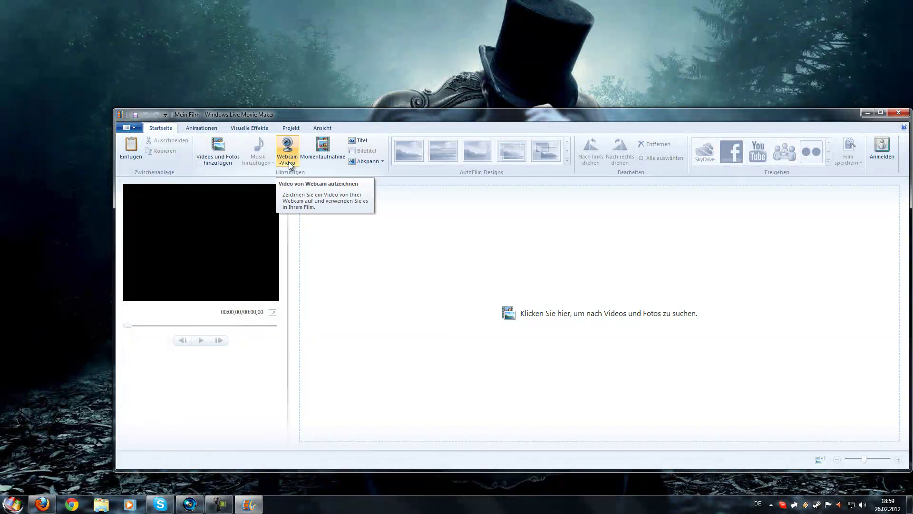
click(289, 162)
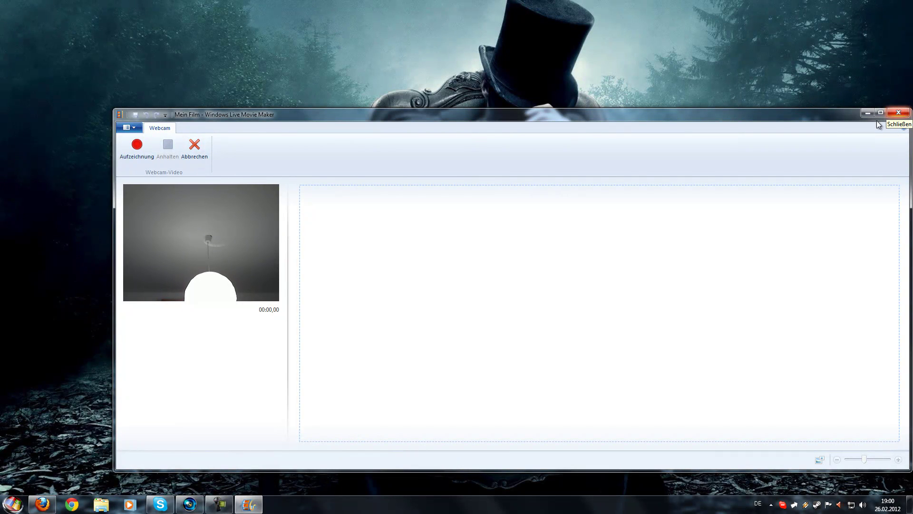
Switch to Vegas Pro, place the 1 (26.02.2012 18-58) aufnehmen.wmv recording at the timeline start, and play it briefly
click(190, 504)
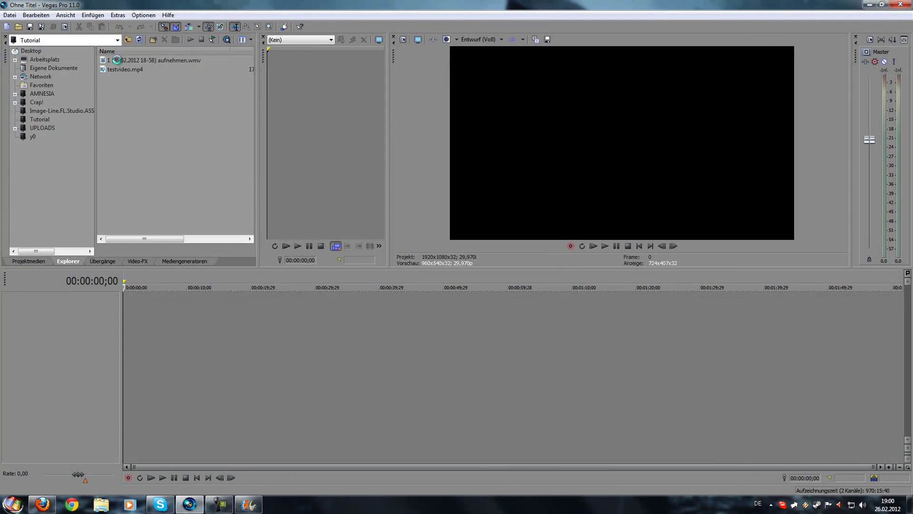
drag(117, 59, 143, 347)
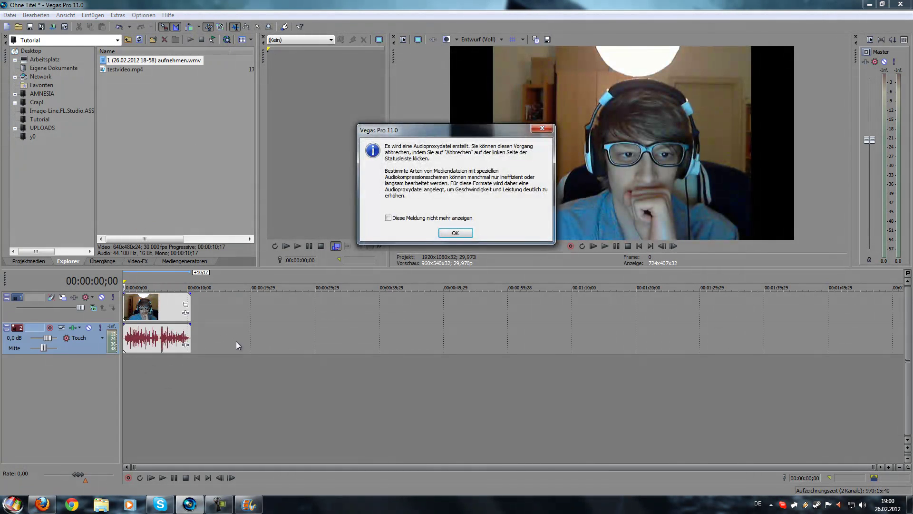
click(455, 233)
key(space)
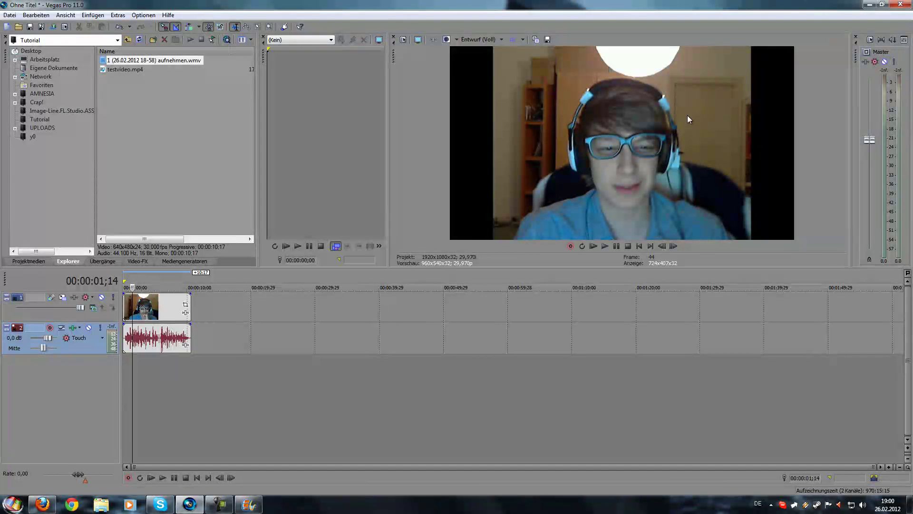
key(space)
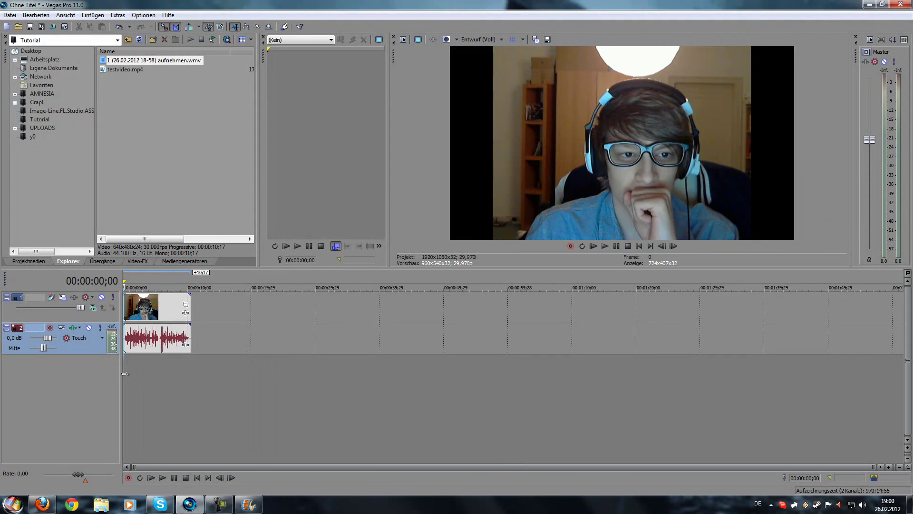
Enlarge the webcam clip's pan/crop frame to about 2,408 by 1,614, shifted so the picture sits small in the video's upper-left corner
click(186, 305)
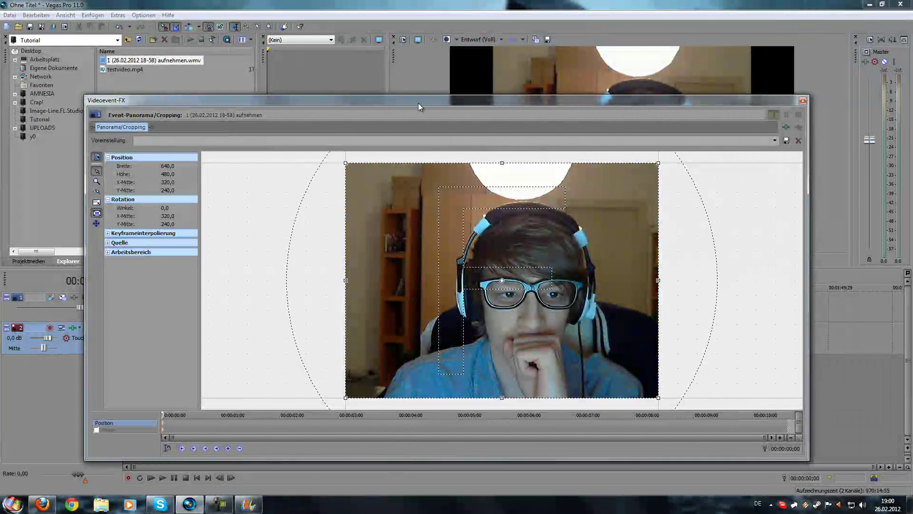
drag(418, 103, 420, 164)
drag(662, 460, 742, 508)
scroll(601, 383, down, 3)
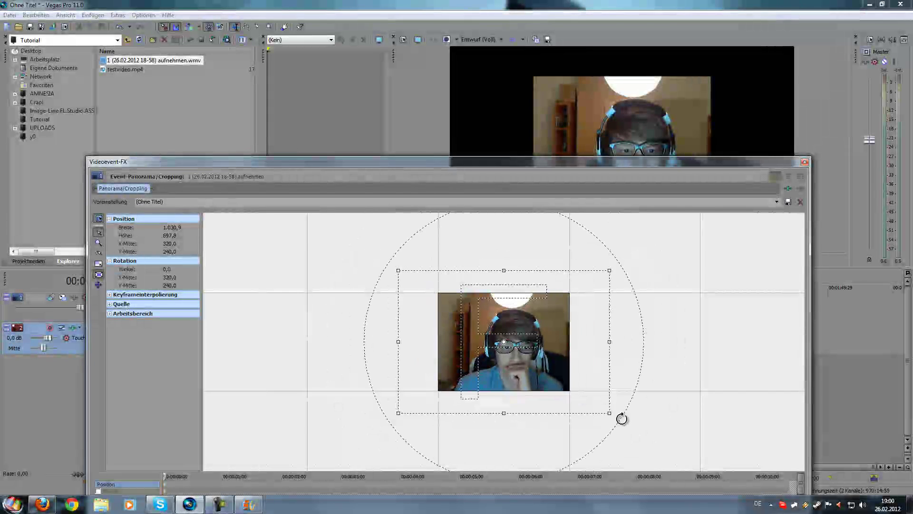
drag(621, 418, 656, 454)
drag(452, 316, 498, 346)
scroll(512, 333, down, 3)
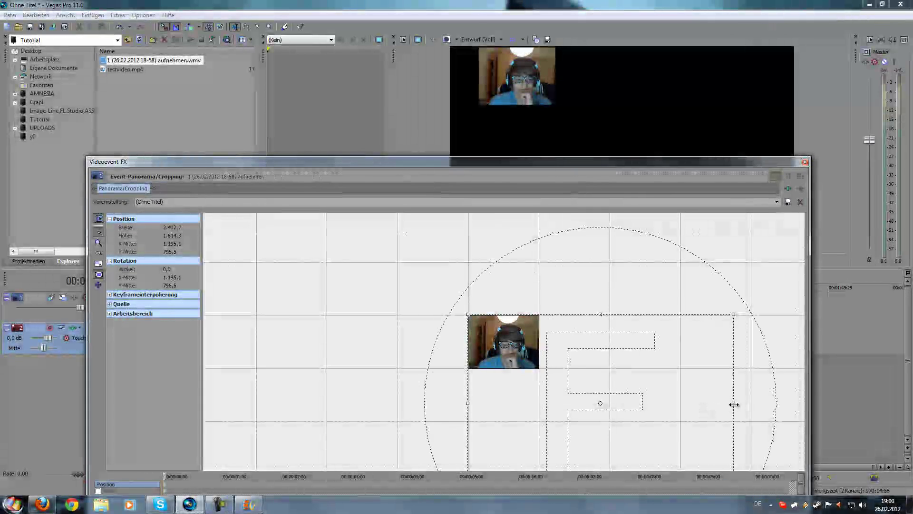
Reshape the webcam clip's pan/crop frame to about 3,053 wide and 1,434 high, centred at about X 1,527 and Y 717
drag(733, 402, 767, 404)
drag(483, 376, 506, 379)
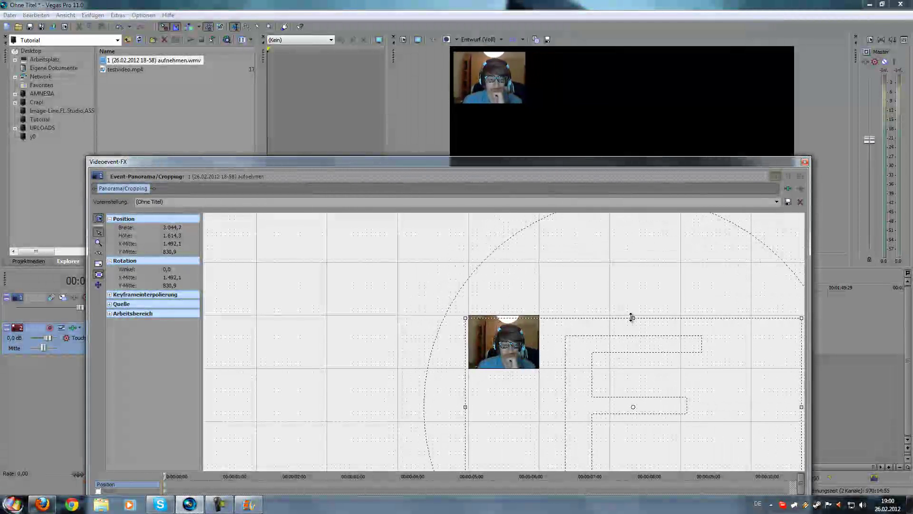
drag(631, 317, 600, 338)
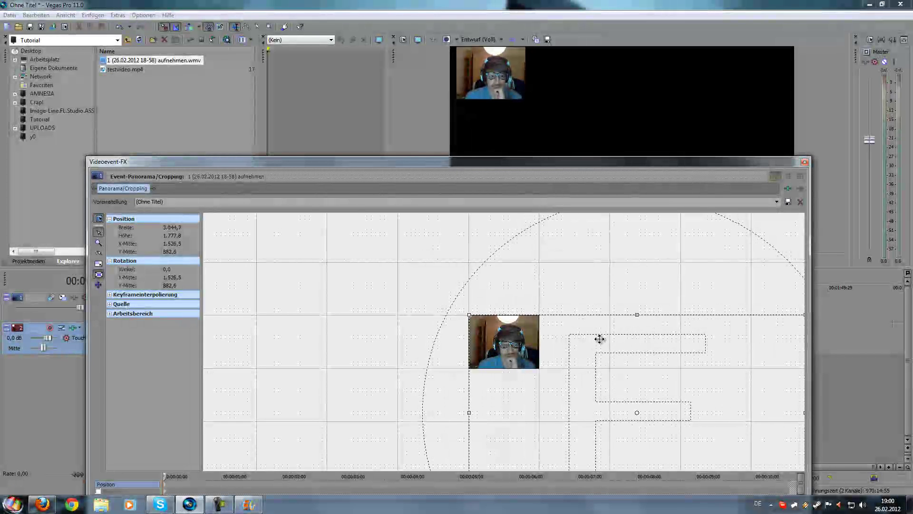
mouse_move(469, 314)
mouse_down()
mouse_move(462, 311)
mouse_move(470, 315)
mouse_up()
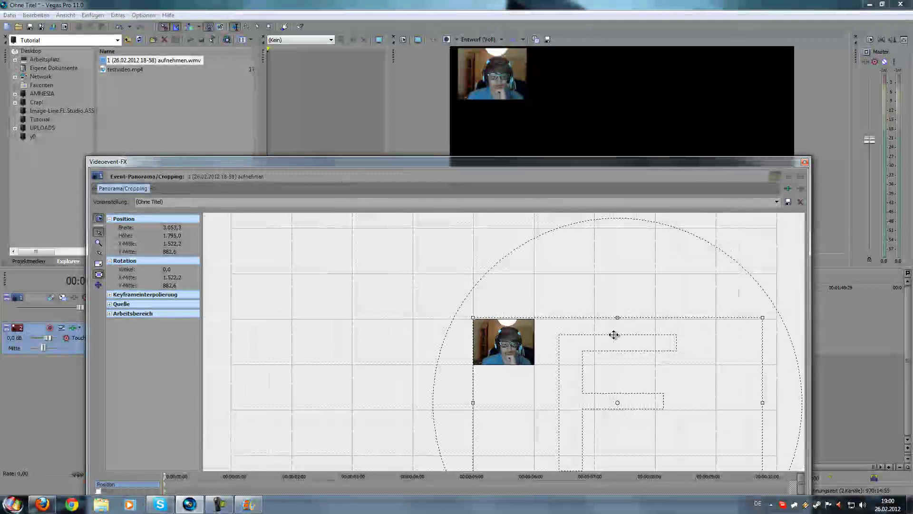
drag(616, 318, 581, 346)
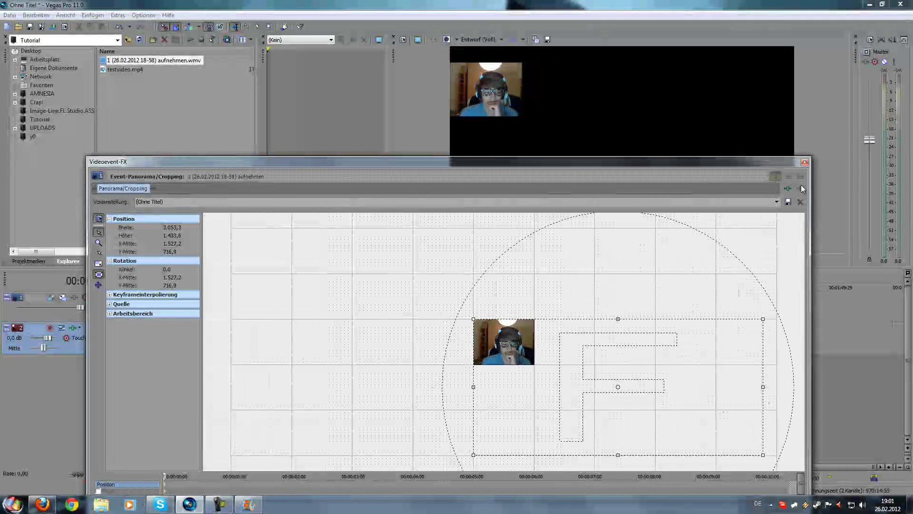
click(805, 162)
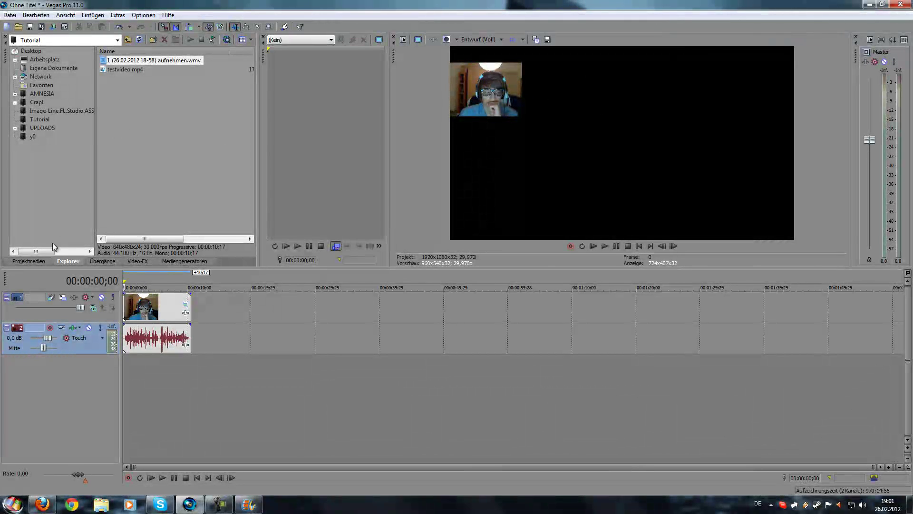
Insert a new video track and place testvideo.mp4 on it at the start of the timeline
right_click(49, 382)
click(77, 402)
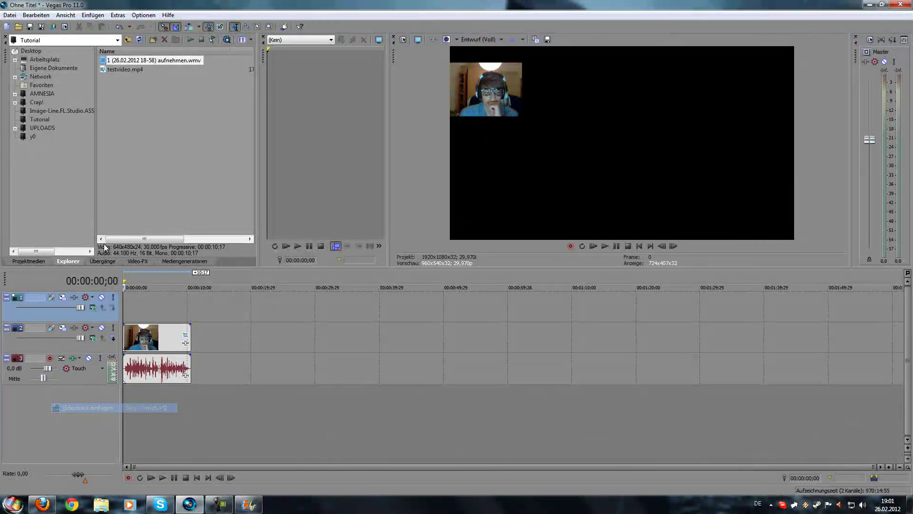
drag(120, 73, 139, 308)
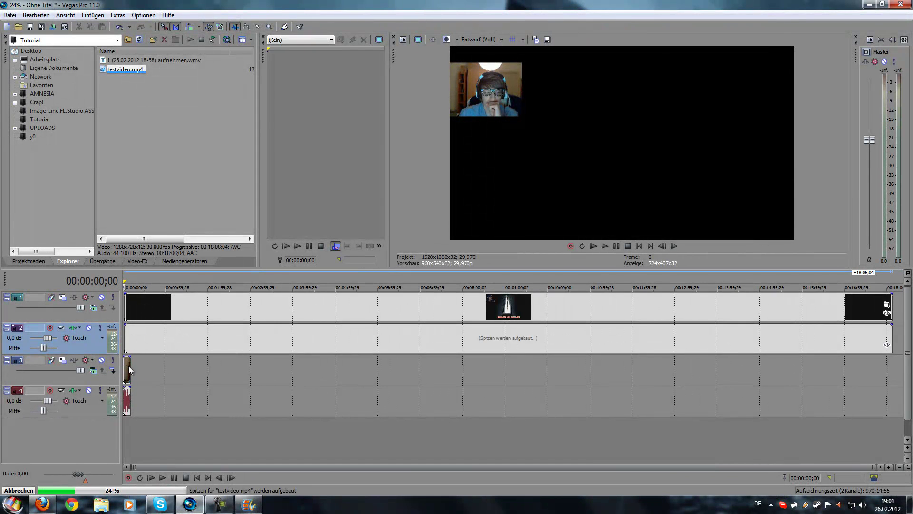
Move testvideo.mp4's picture down onto the webcam clip's track at about 13 seconds, and delete the track holding its audio
click(127, 366)
scroll(127, 366, up, 5)
click(204, 300)
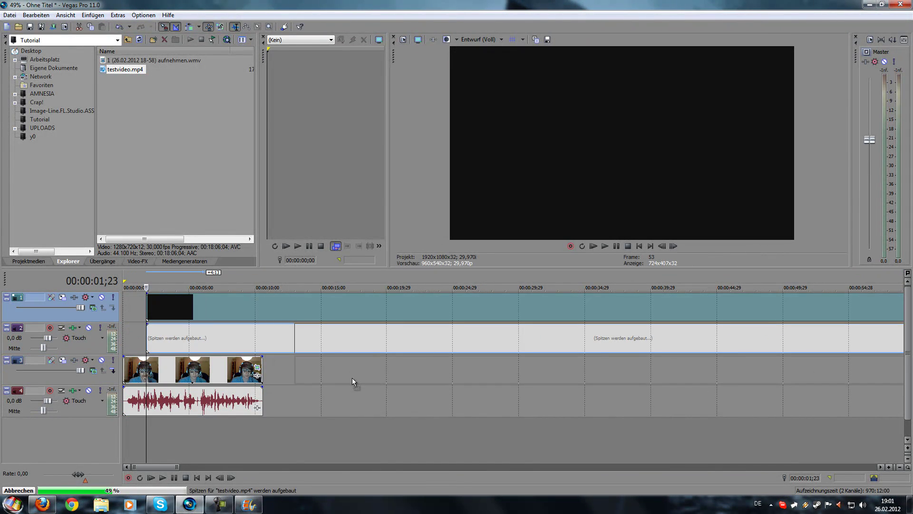
drag(352, 384, 348, 367)
click(346, 390)
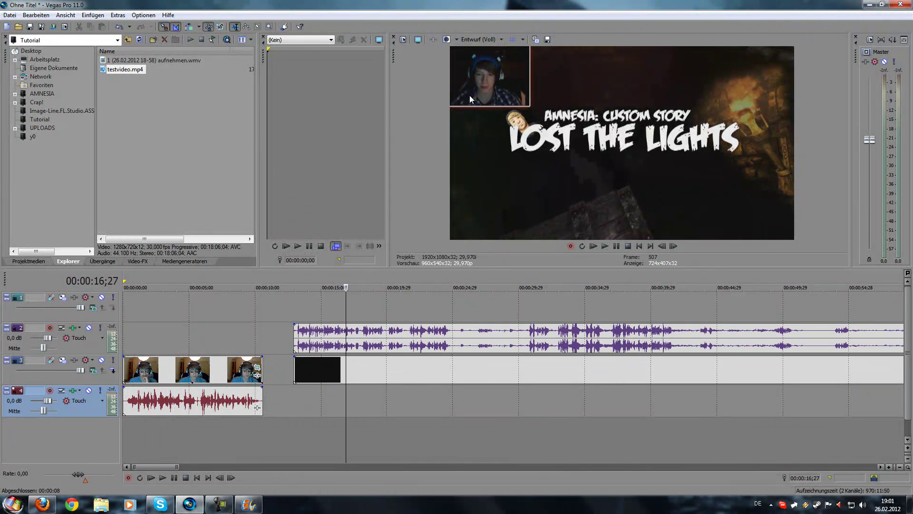
click(29, 332)
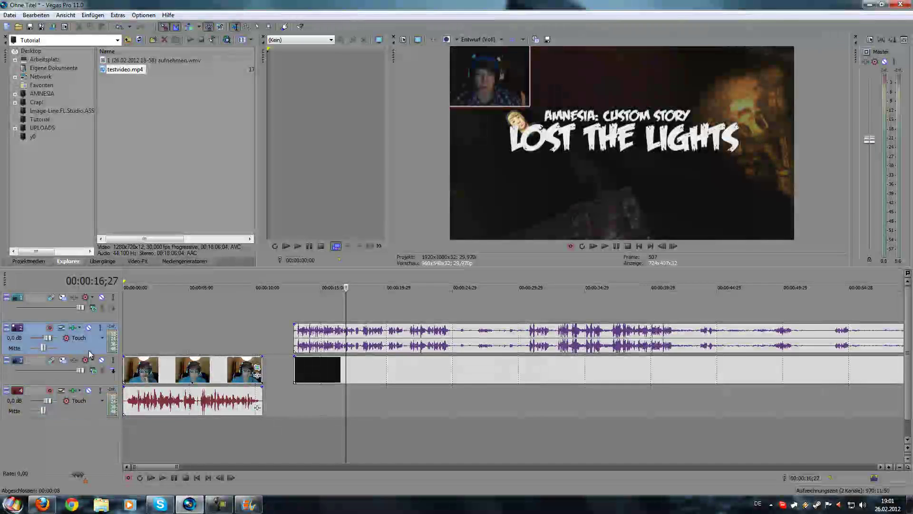
key(Delete)
Move the webcam clip up to the empty top track and shift testvideo.mp4 to the timeline start beneath it
drag(170, 346, 168, 316)
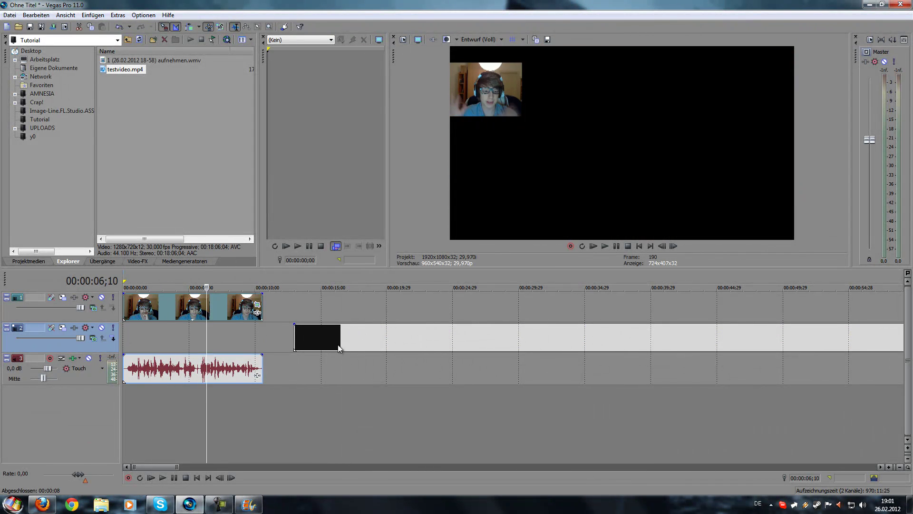
drag(305, 340, 129, 346)
click(143, 307)
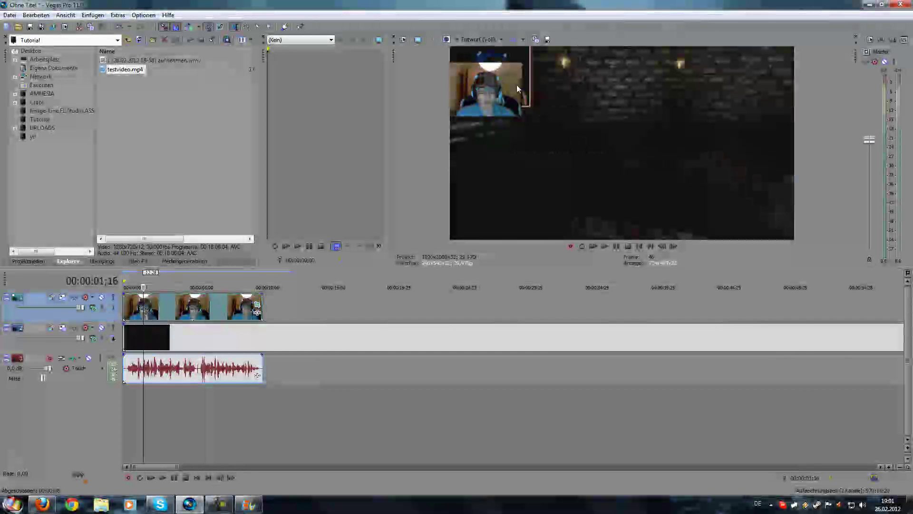
Scrub through the webcam overlay, review the webcam clip's pan/crop settings, and return to the timeline start
drag(144, 413, 244, 411)
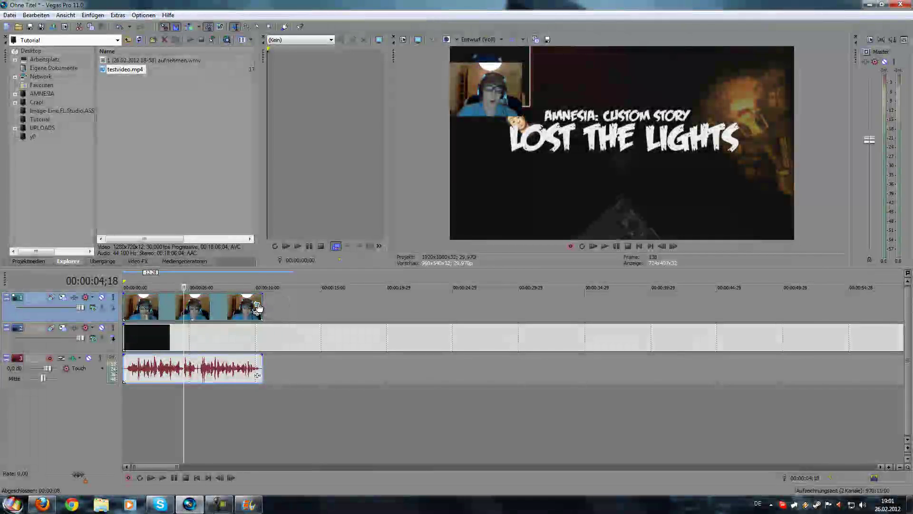
click(257, 304)
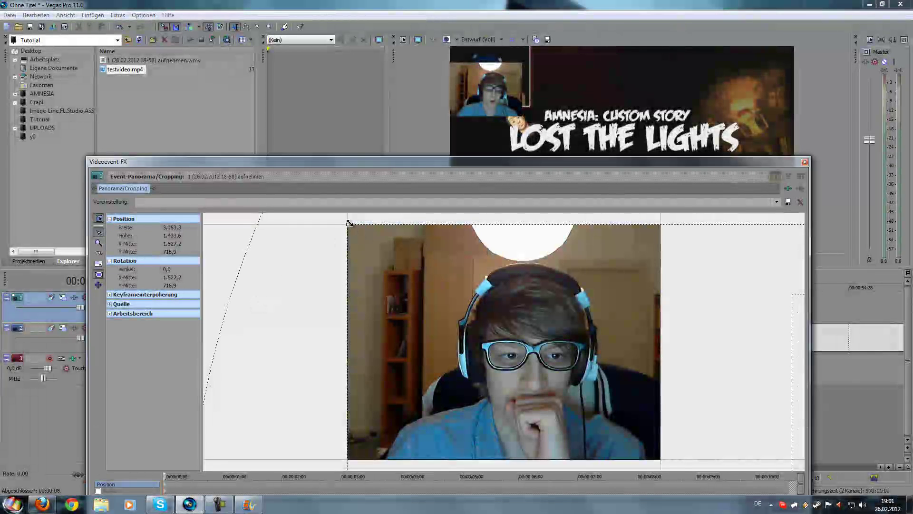
click(804, 162)
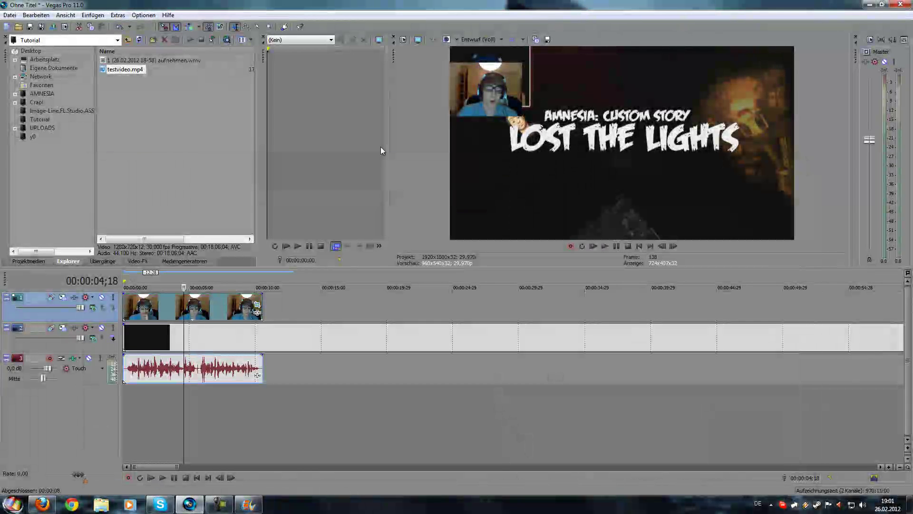
key(Home)
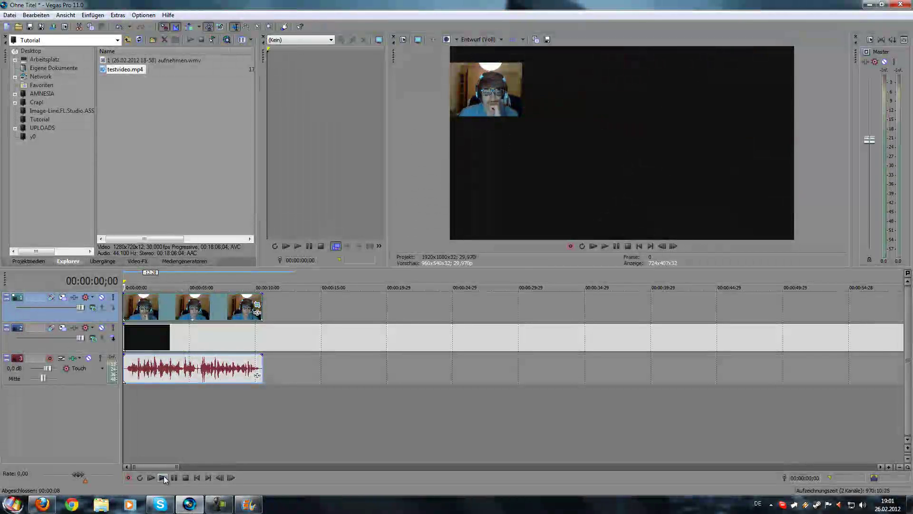
Lower the master volume to its minimum and play parts of the combined webcam and game video
drag(868, 140, 866, 286)
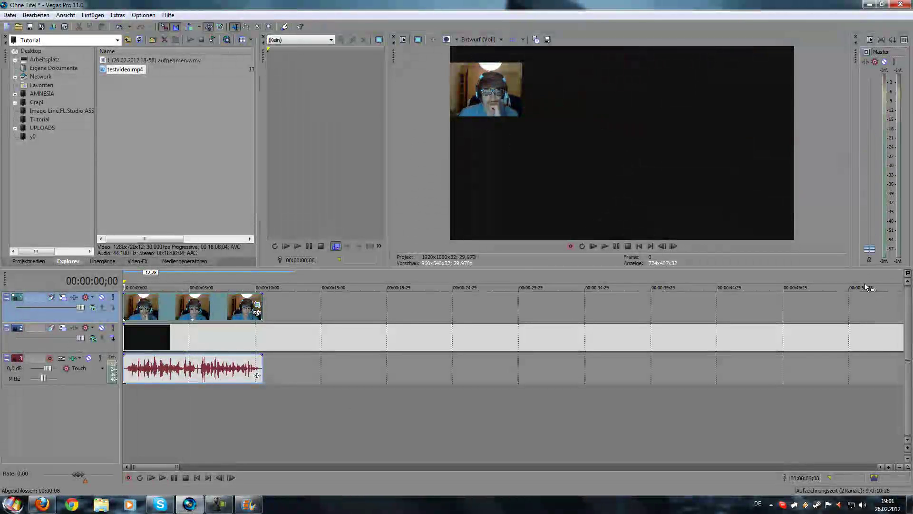
click(162, 477)
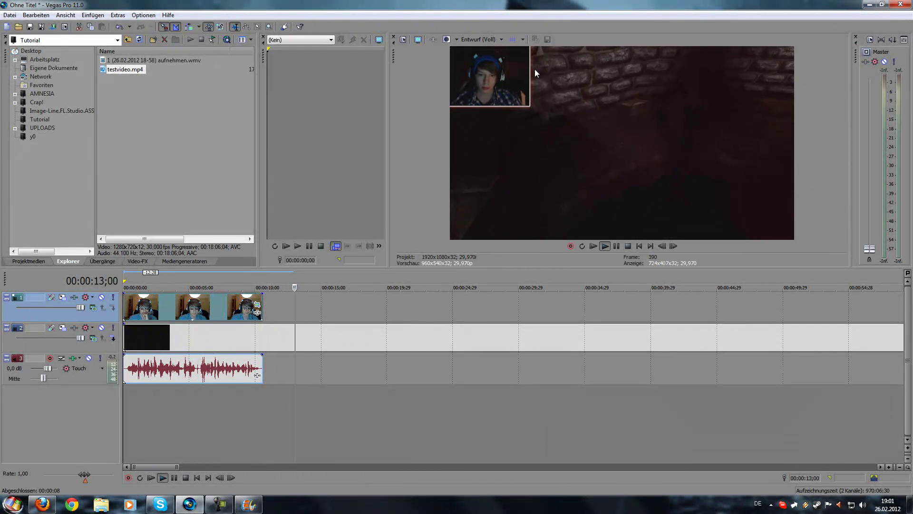
click(189, 414)
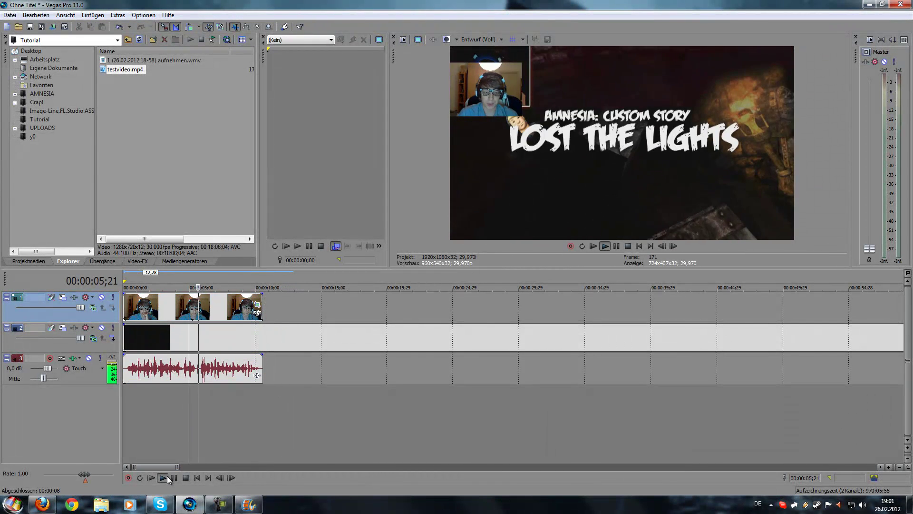
drag(199, 407, 181, 394)
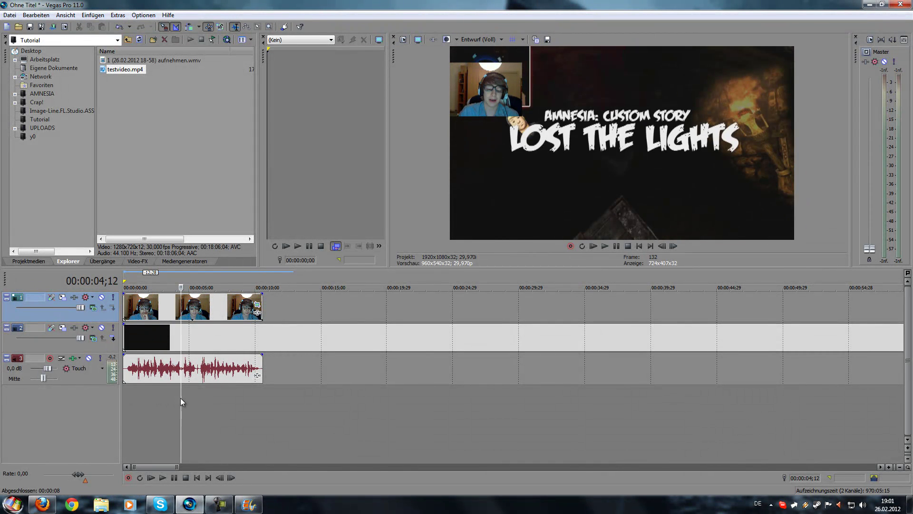
View Movie Maker's webcam recording mode, return to Vegas Pro, and inspect the webcam clip's beginning up close at 00:00:00;13
click(248, 504)
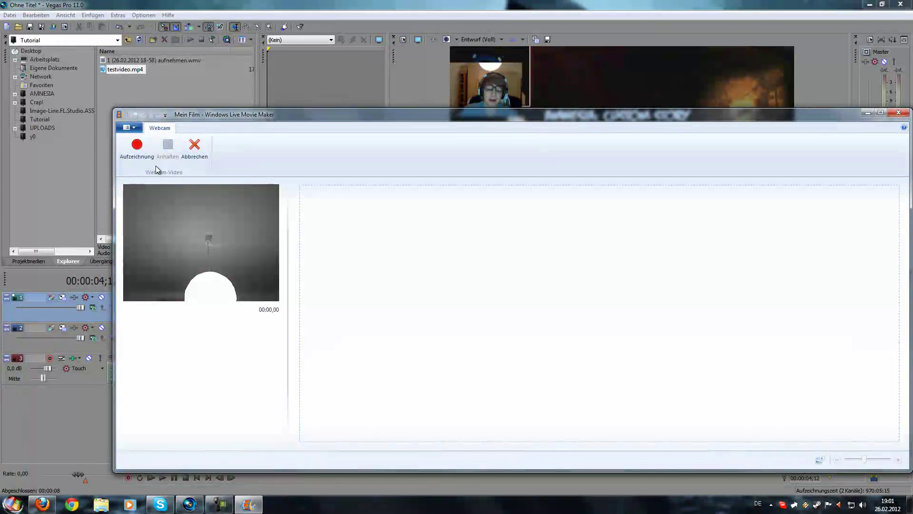
click(359, 4)
click(129, 390)
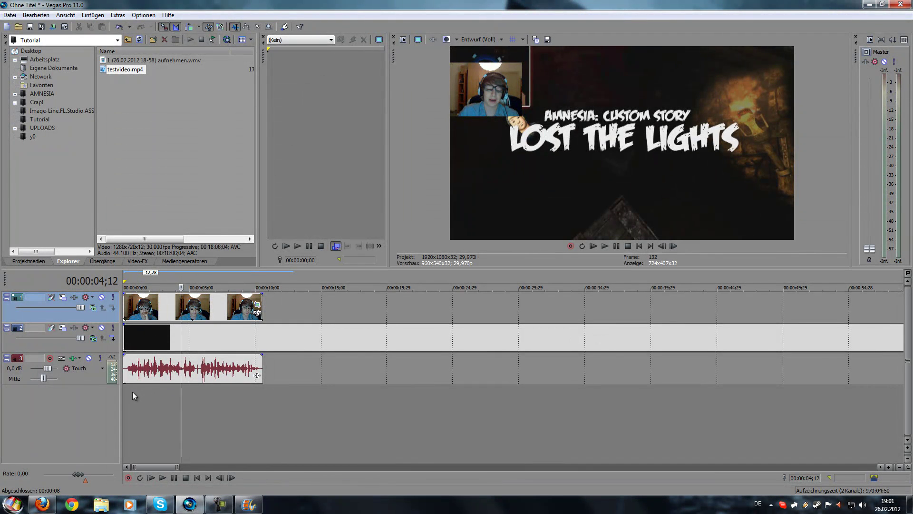
scroll(130, 390, up, 5)
click(146, 390)
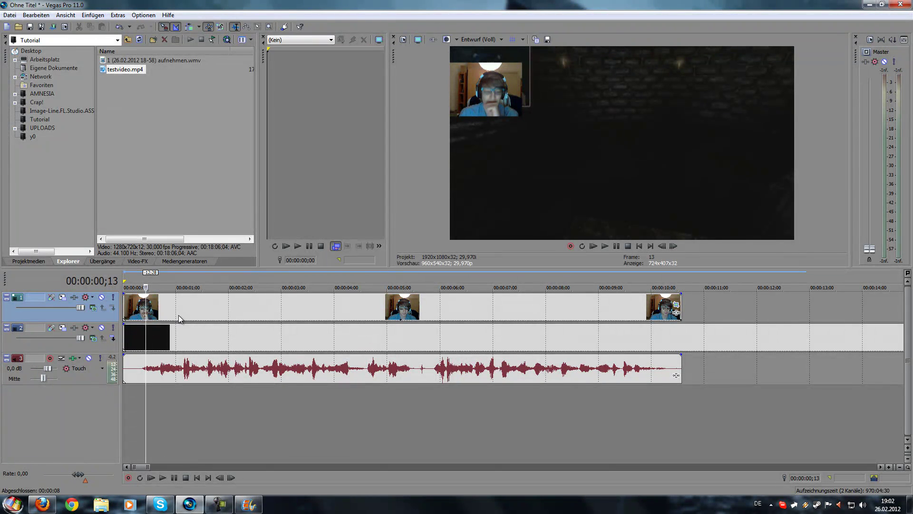
Check Movie Maker's webcam recording controls, return to Vegas Pro, and play the combined video from 00:00:00;10
click(248, 503)
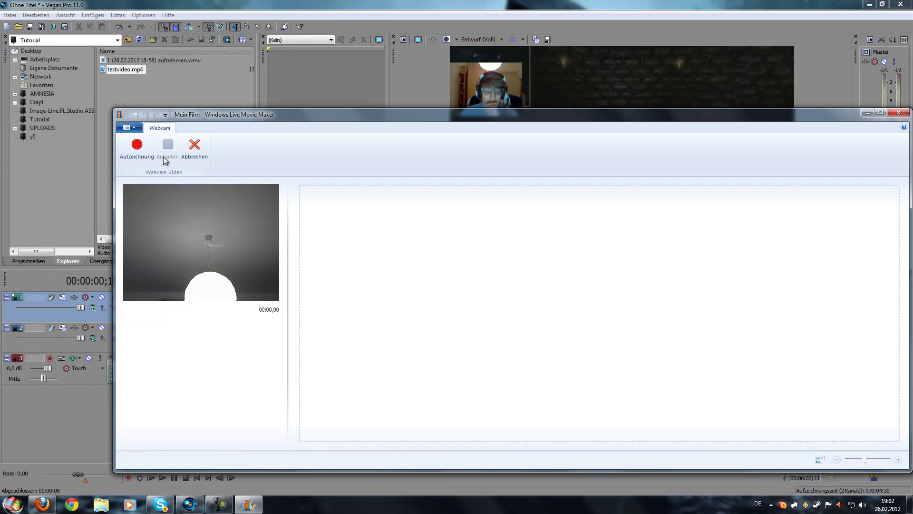
click(262, 3)
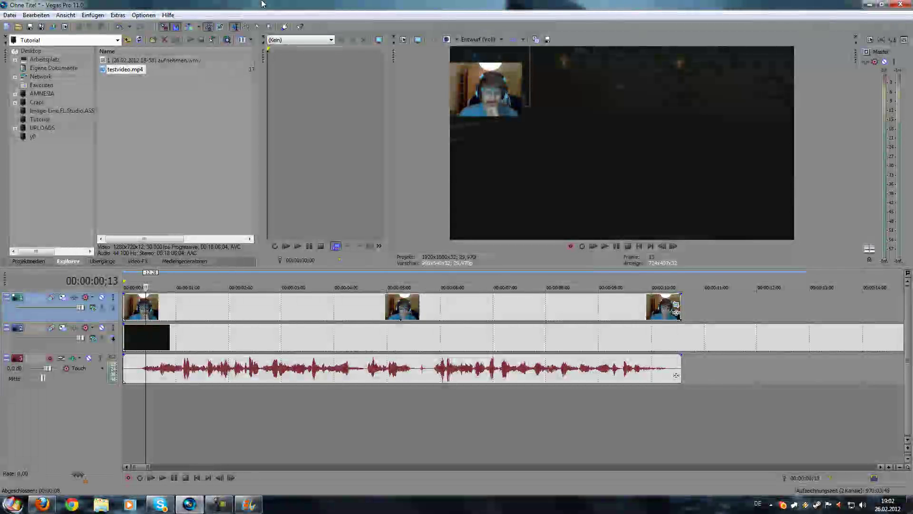
click(215, 397)
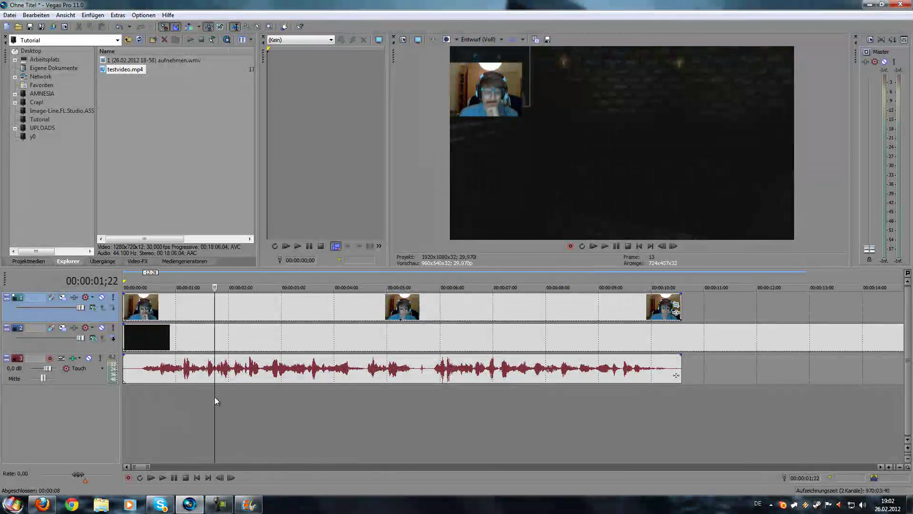
click(140, 390)
key(space)
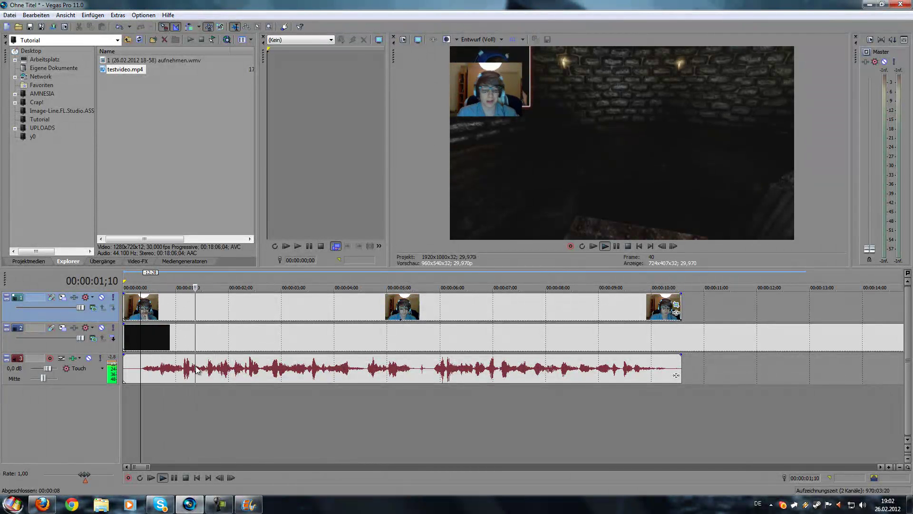
key(space)
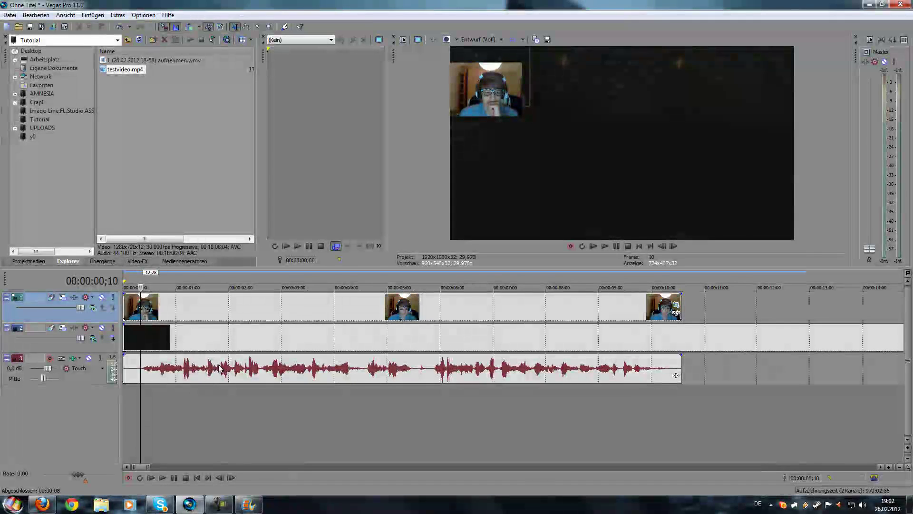
Split the tracks at 00:00:02;01, remove the webcam clip's opening portion with its audio, and shift the remainder to the timeline start
click(228, 390)
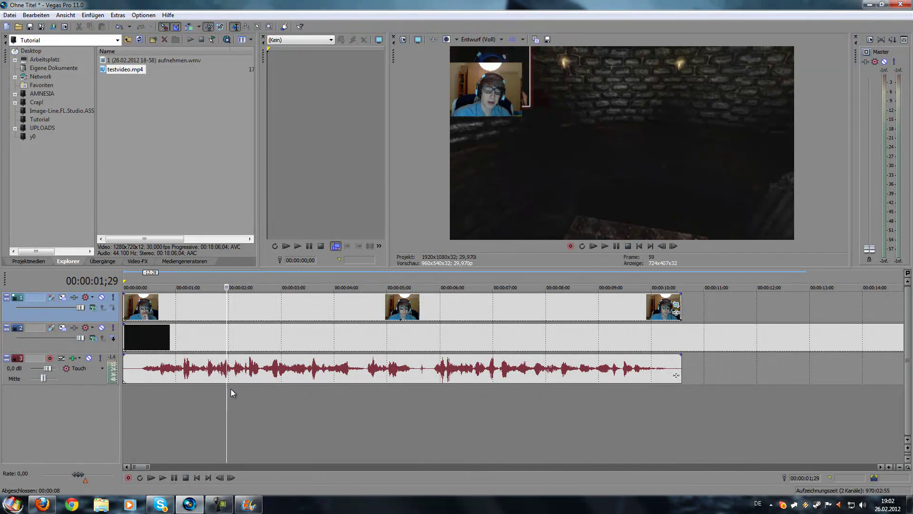
click(231, 389)
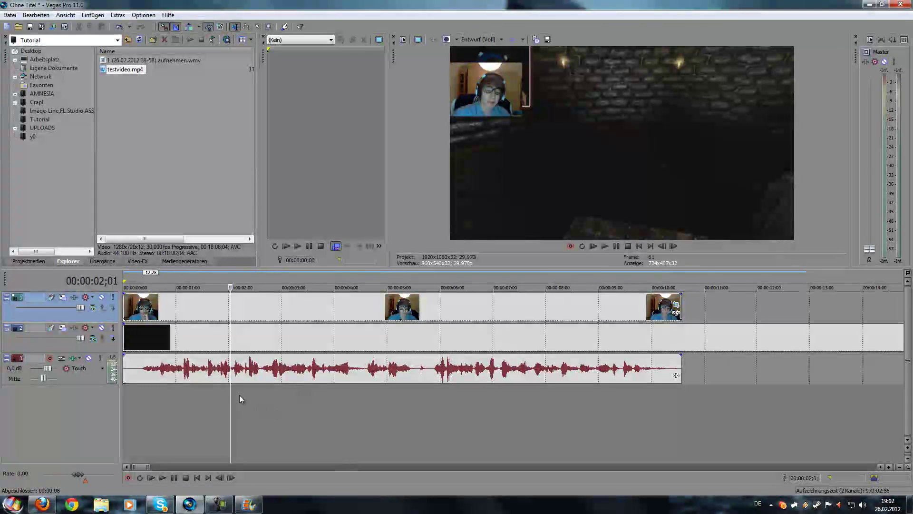
key(s)
click(192, 302)
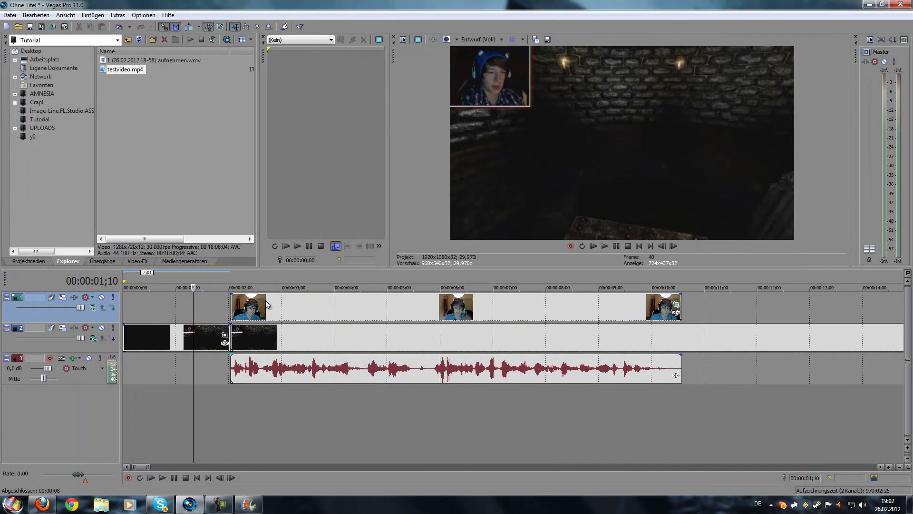
key(Delete)
click(124, 391)
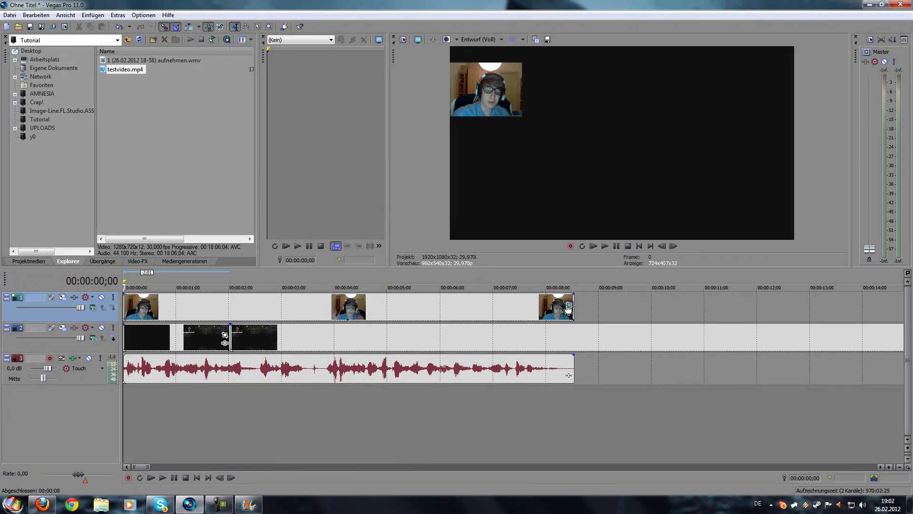
Enlarge the webcam clip's image in its pan/crop settings and place it left of the frame's centre
click(569, 304)
scroll(432, 287, down, 2)
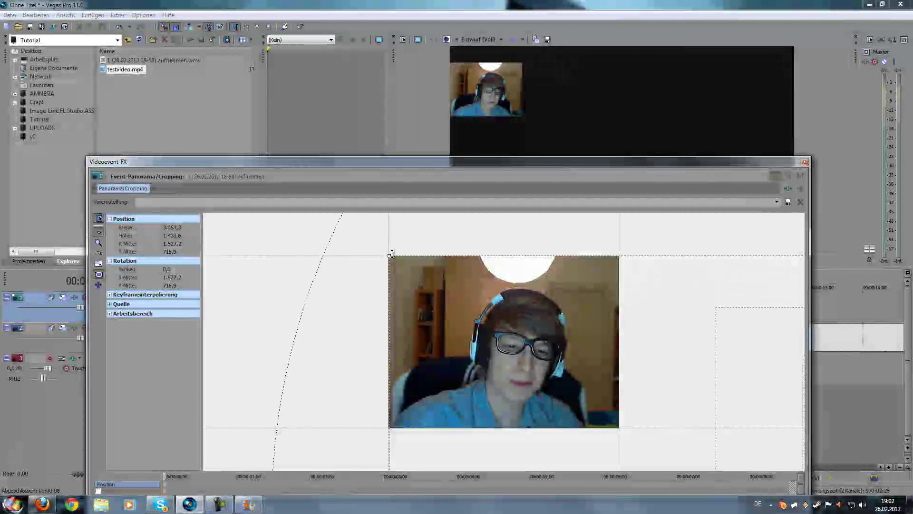
drag(369, 241, 389, 271)
scroll(389, 271, down, 4)
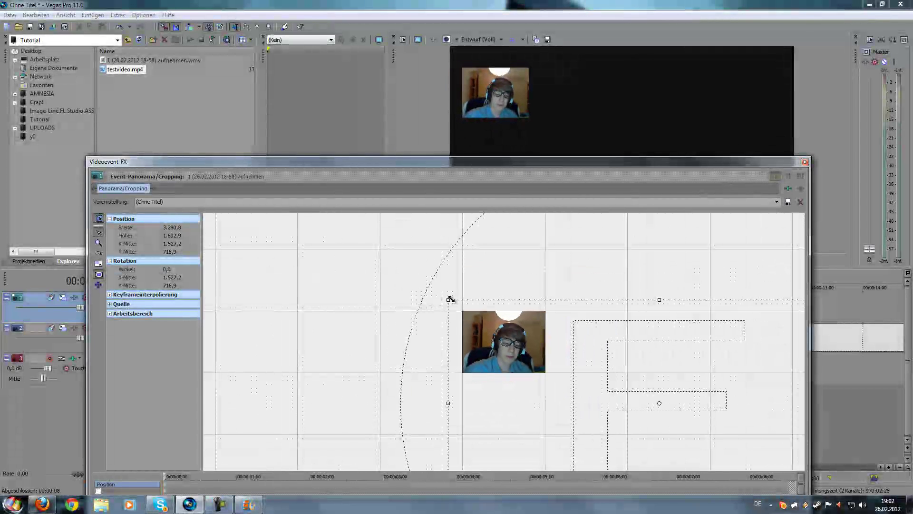
mouse_move(448, 300)
mouse_down()
mouse_move(489, 326)
mouse_move(444, 296)
mouse_up()
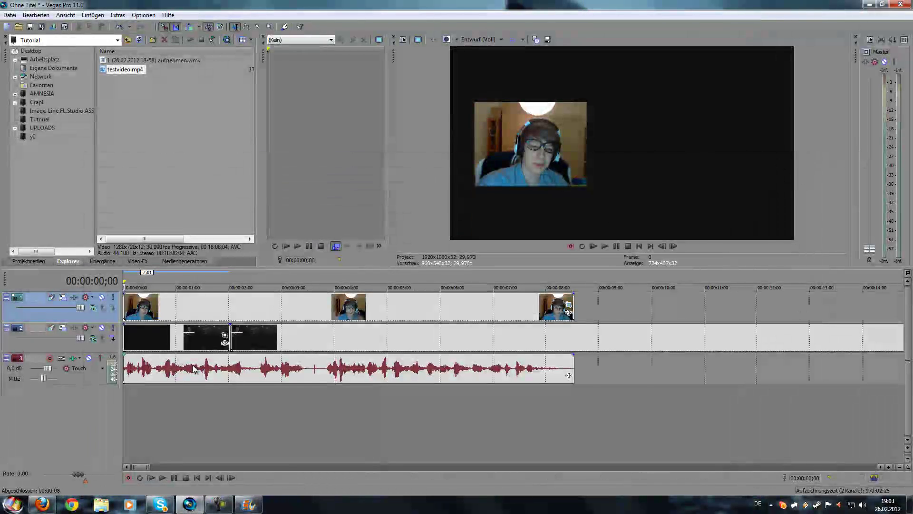
Scrub the timeline from 00:00:01;19 past the end of the enlarged webcam overlay and back to 00:00:07;28
click(209, 392)
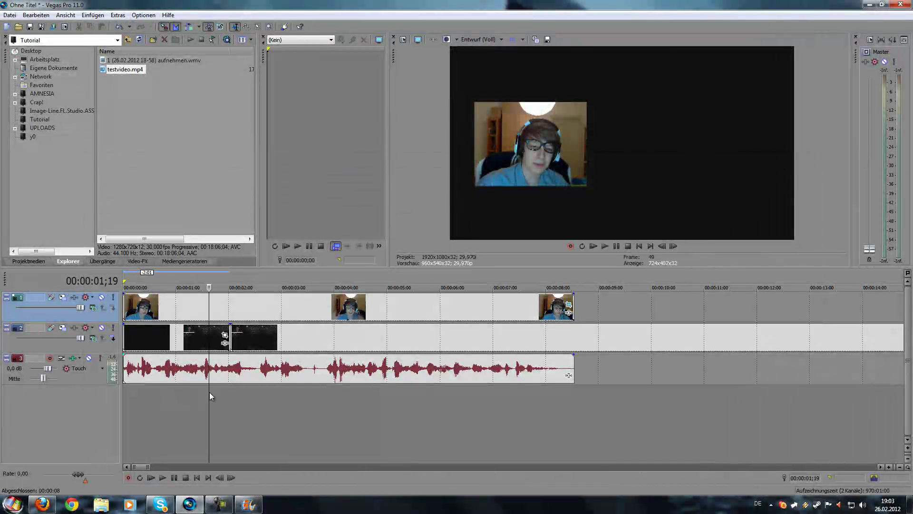
click(356, 393)
click(408, 391)
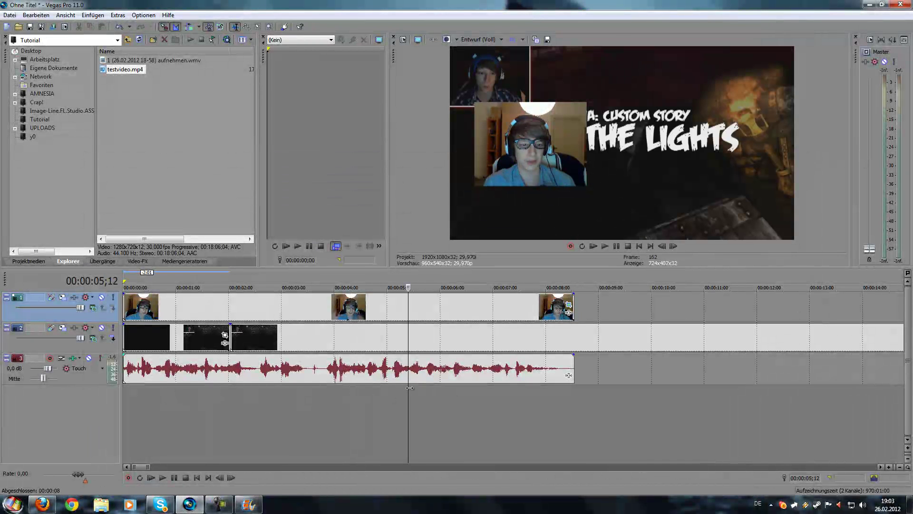
click(510, 387)
click(582, 387)
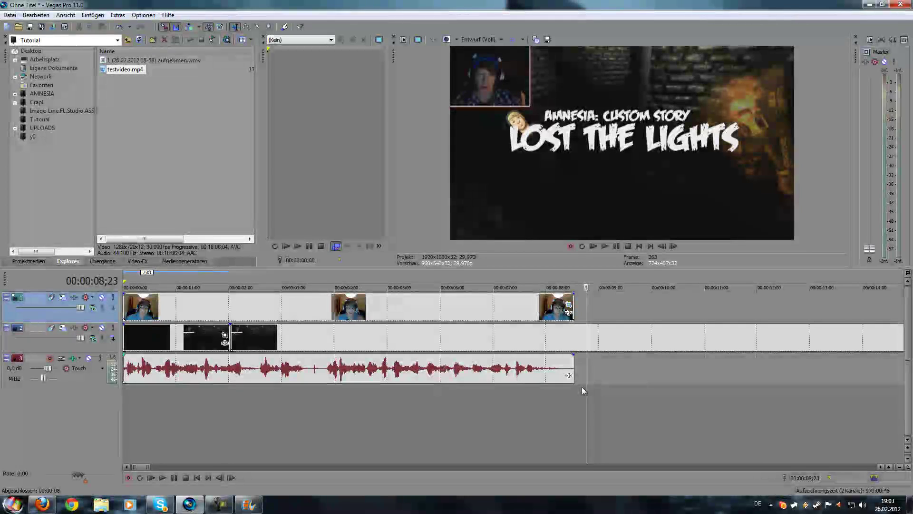
mouse_move(581, 387)
mouse_down()
mouse_move(487, 392)
mouse_move(589, 398)
mouse_up()
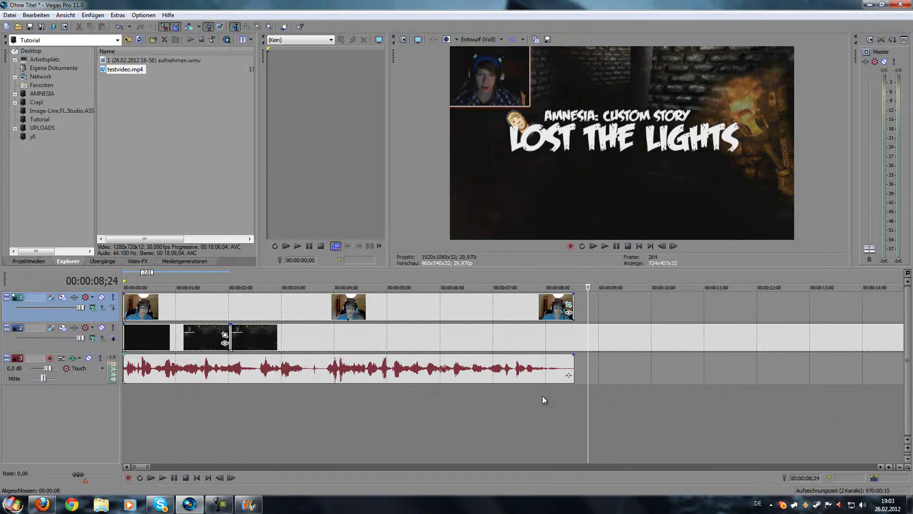
click(542, 396)
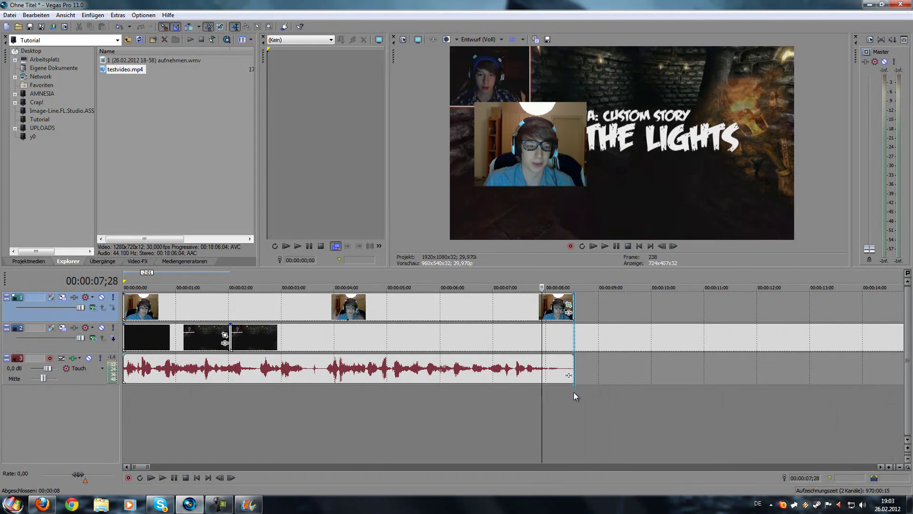